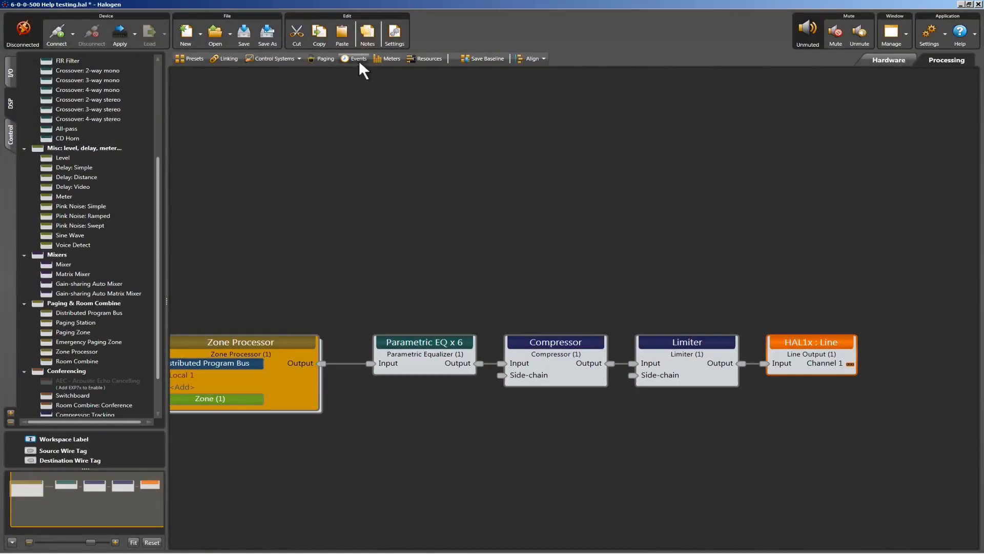
Step: Open the Event Manager, add a new event and name it "Happy Hour"
click(359, 60)
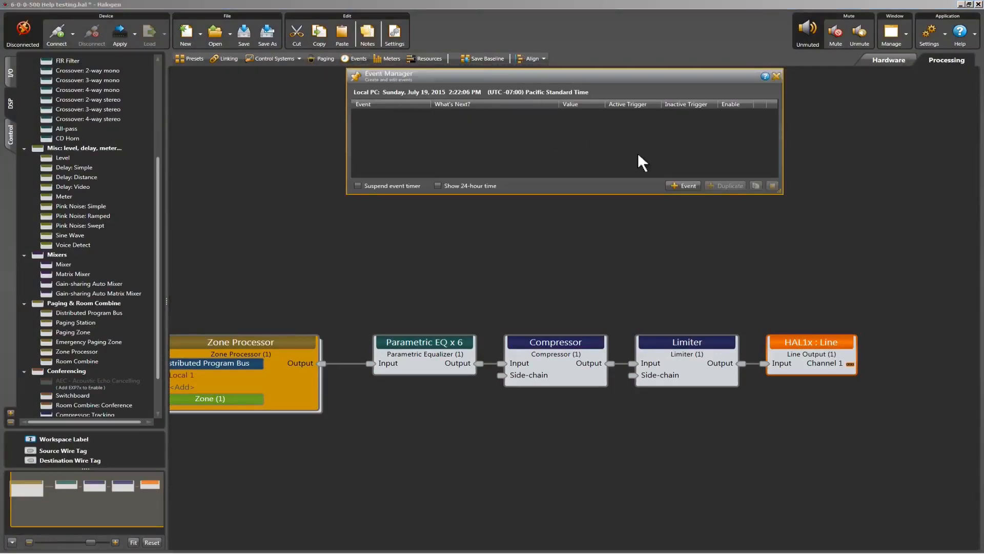
click(668, 185)
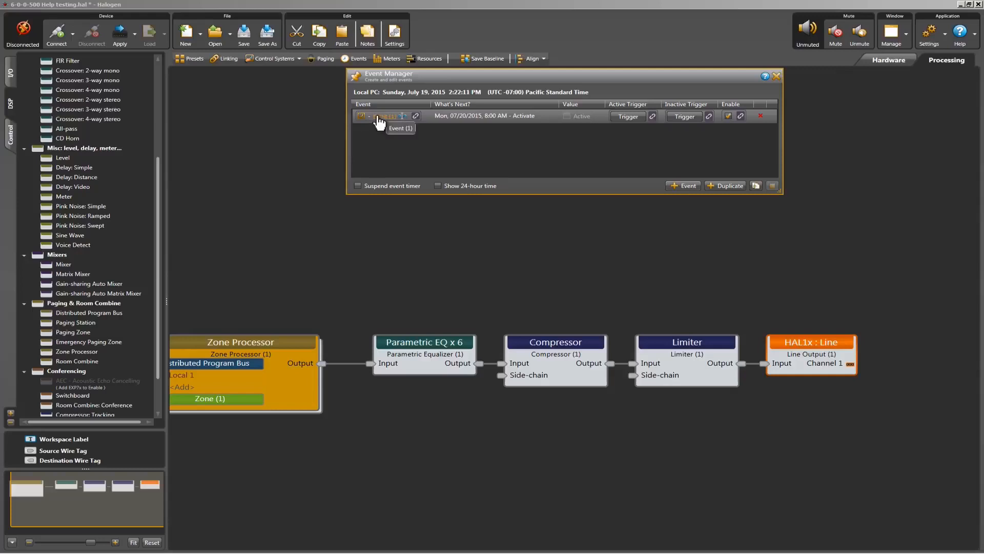
click(403, 115)
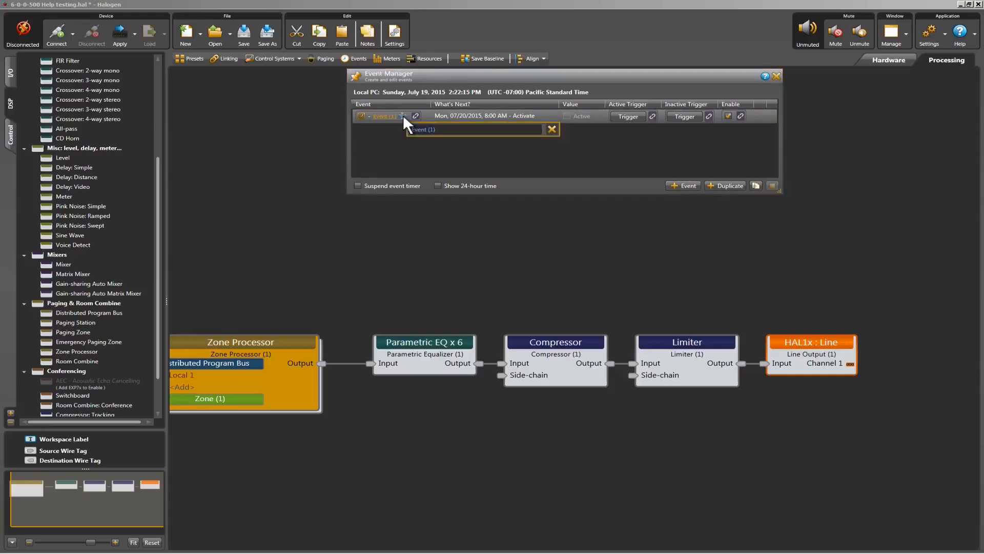
text(Happy Hour)
key(Return)
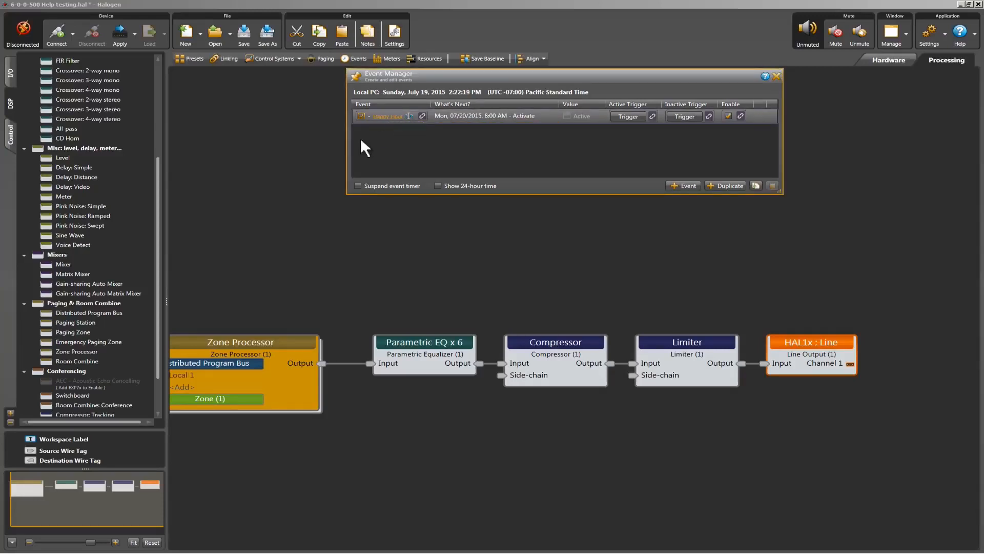
Step: Schedule the Happy Hour event every week on Monday through Friday, starting at 4:00 PM
click(387, 117)
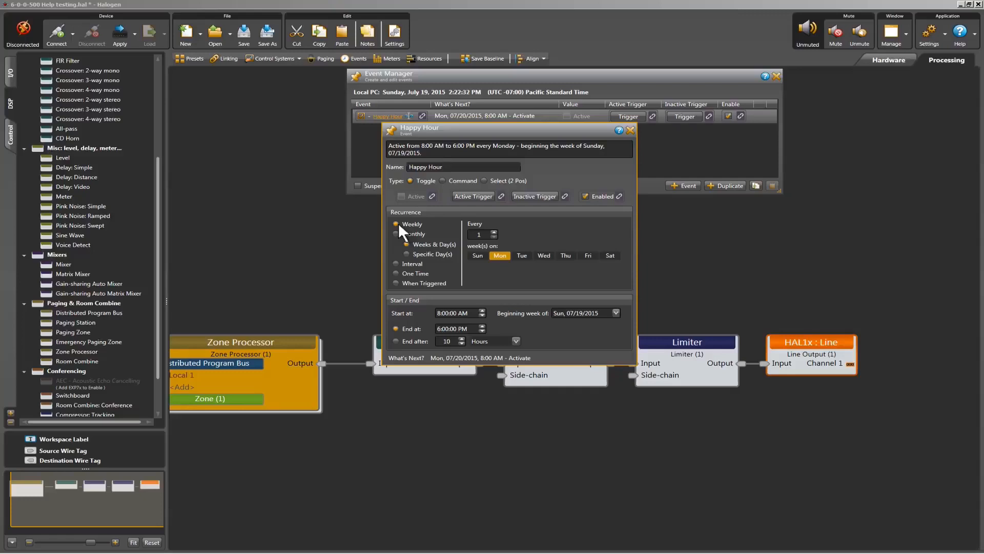
click(482, 235)
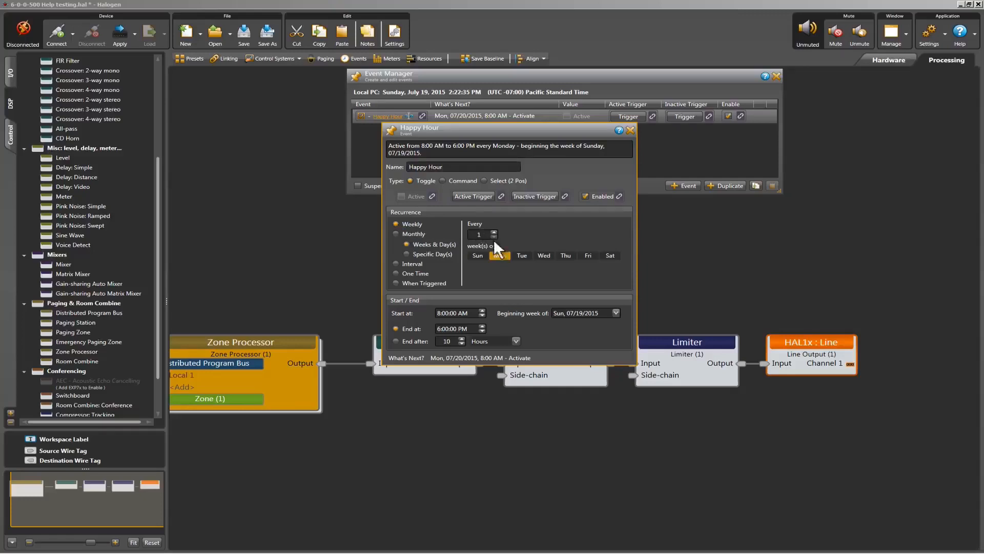
click(523, 254)
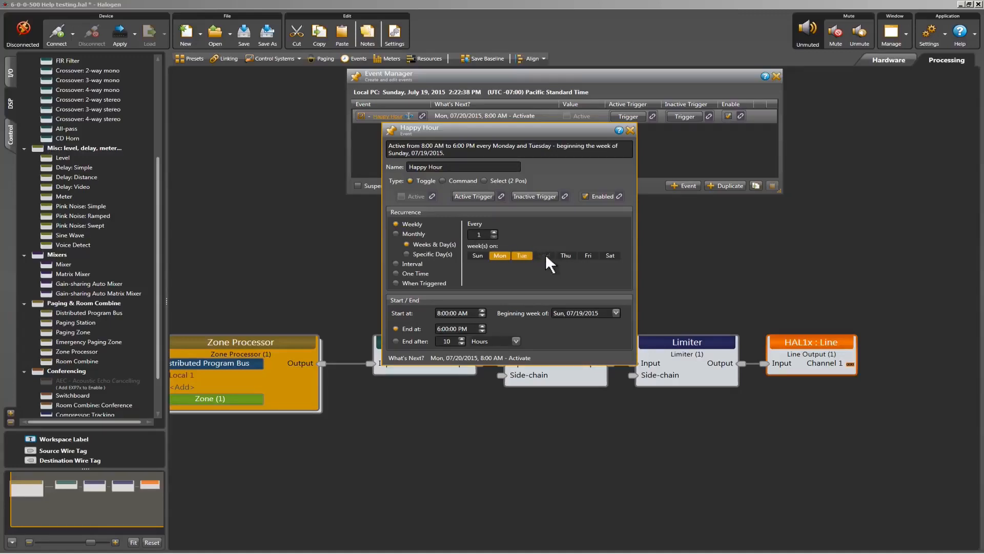
click(544, 254)
click(567, 255)
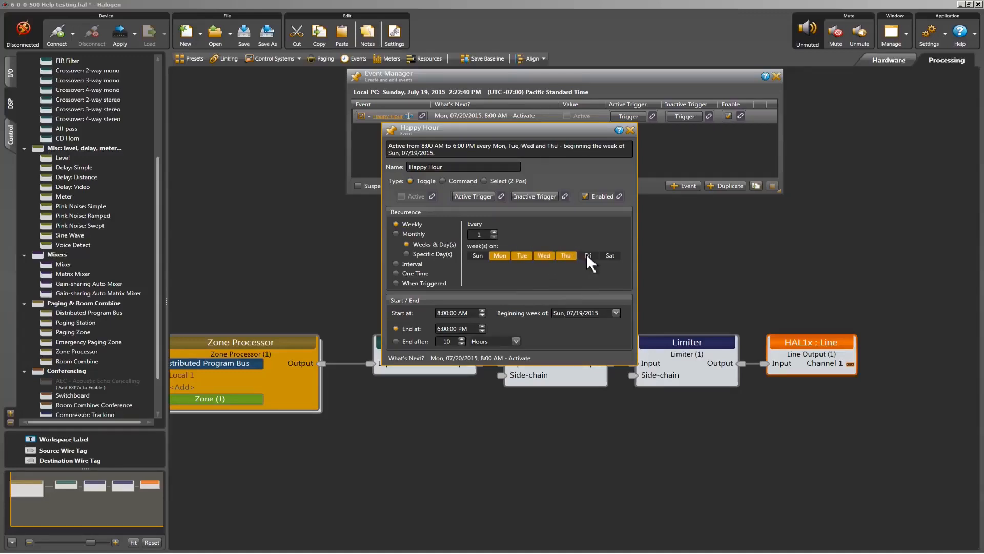
click(587, 254)
text(p)
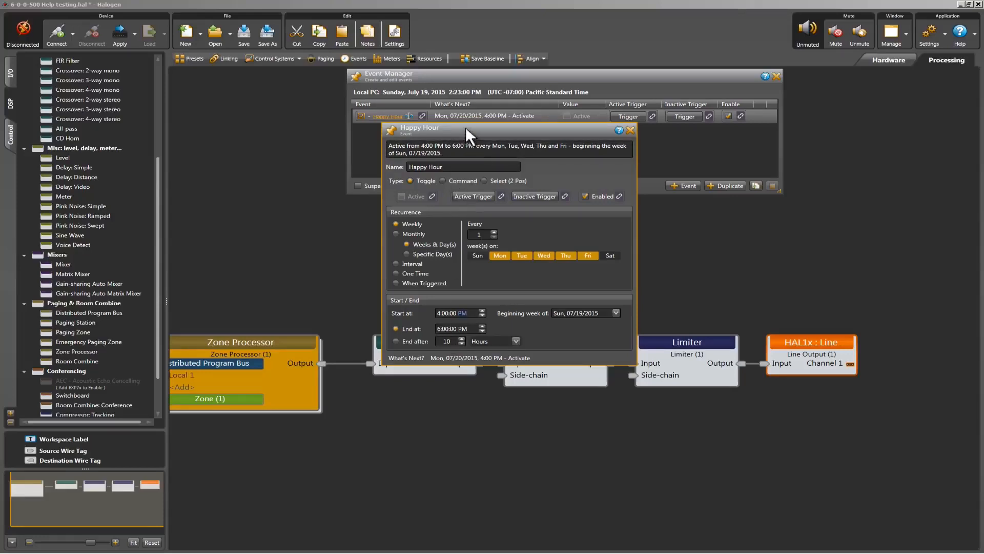
Step: Move the event windows aside and examine the Level block inside the Zone Processor
drag(466, 127, 596, 126)
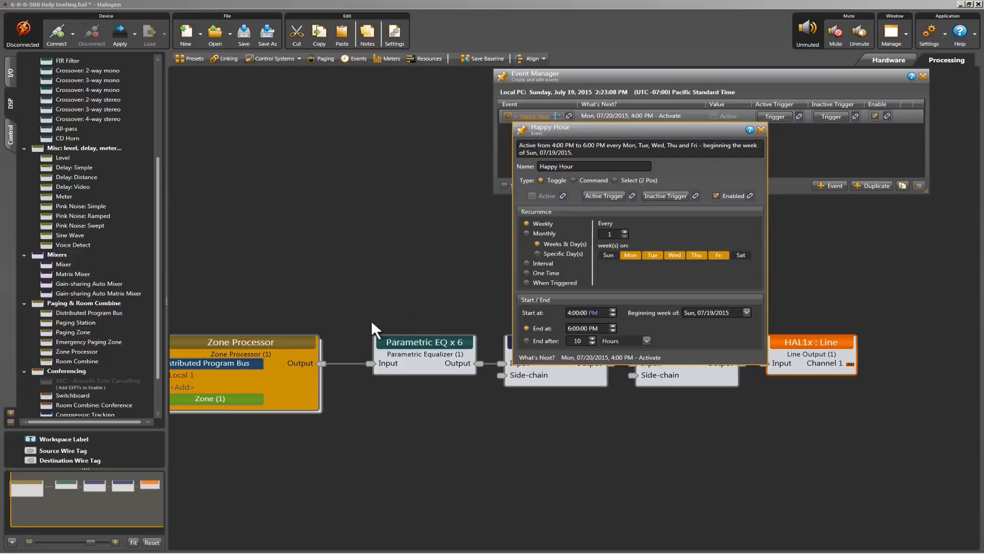
click(276, 338)
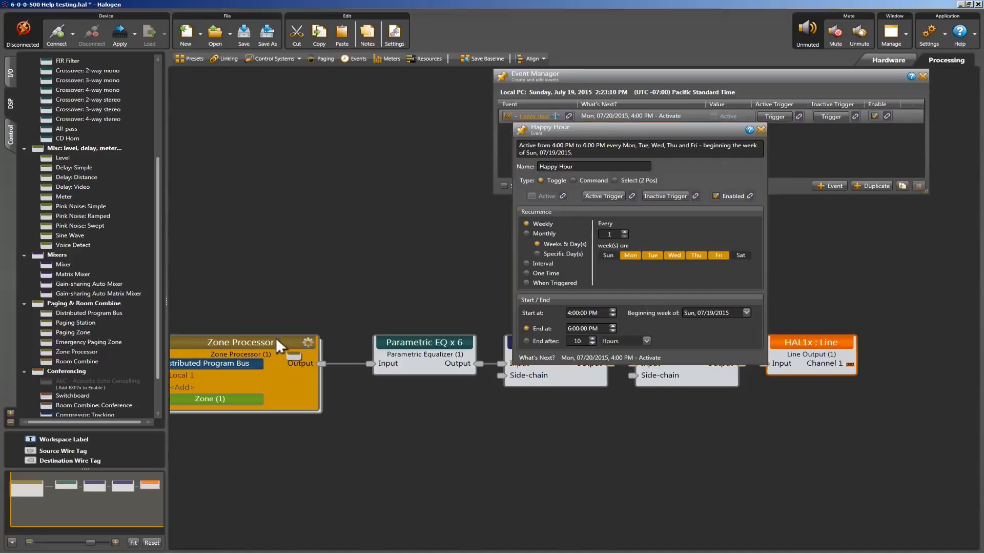
double_click(259, 339)
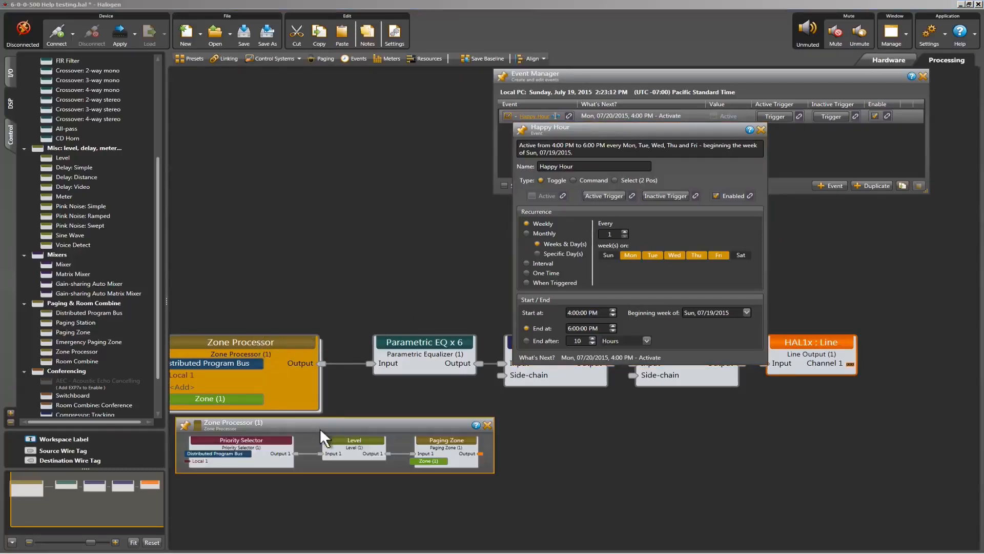
click(353, 442)
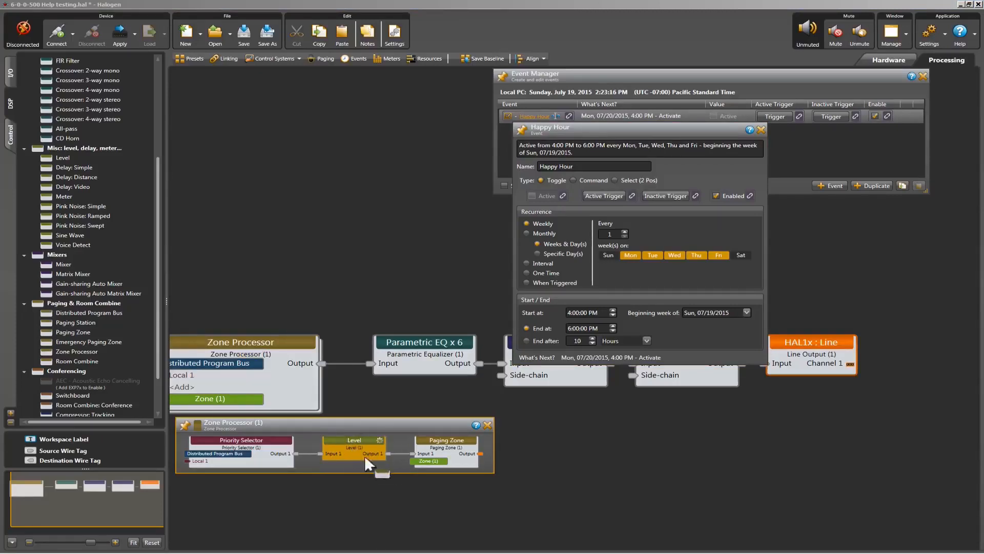
click(487, 426)
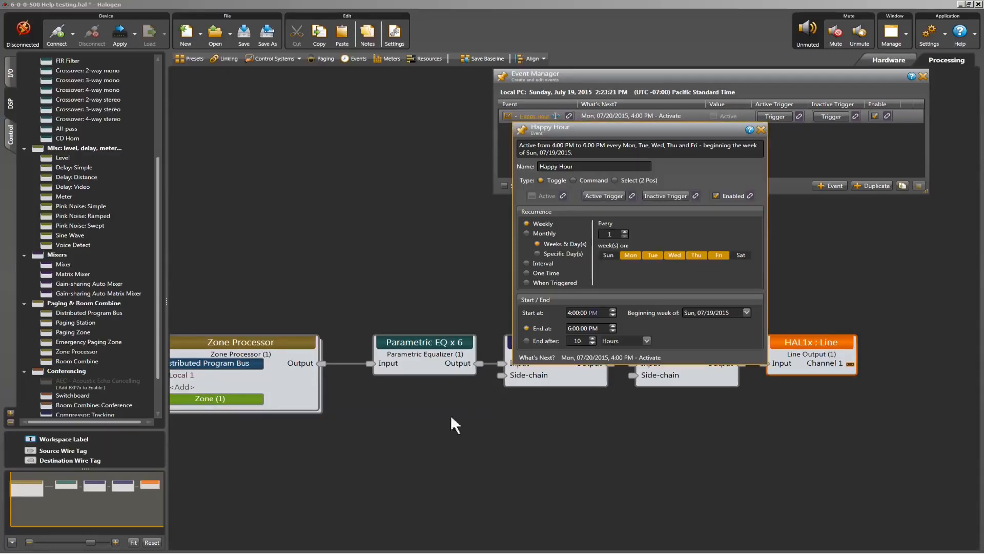
Step: Shift the Parametric EQ, Compressor, Limiter and Line Output blocks away from the Zone Processor to make room for another block
click(267, 340)
click(362, 322)
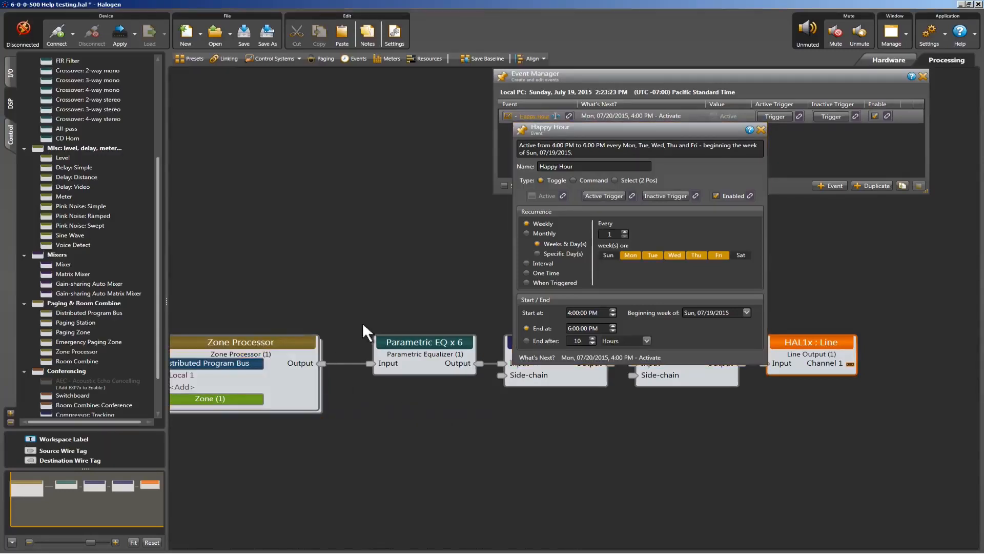
drag(360, 318, 871, 422)
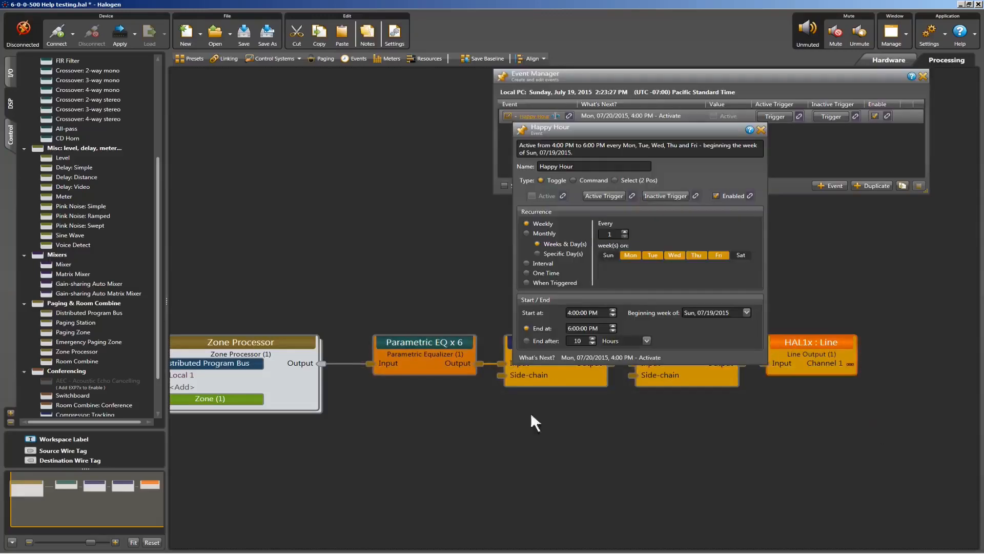
drag(405, 344, 555, 341)
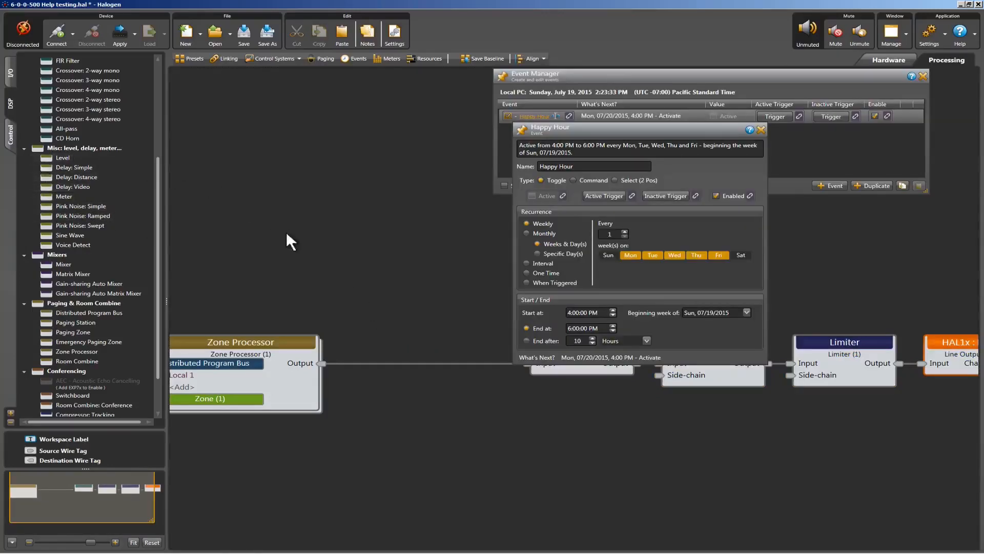
Step: Add a Level block after the Zone Processor and wire it between the Zone Processor output and the Parametric EQ input
mouse_move(51, 155)
mouse_down()
mouse_move(215, 182)
mouse_move(392, 326)
mouse_move(396, 346)
mouse_up()
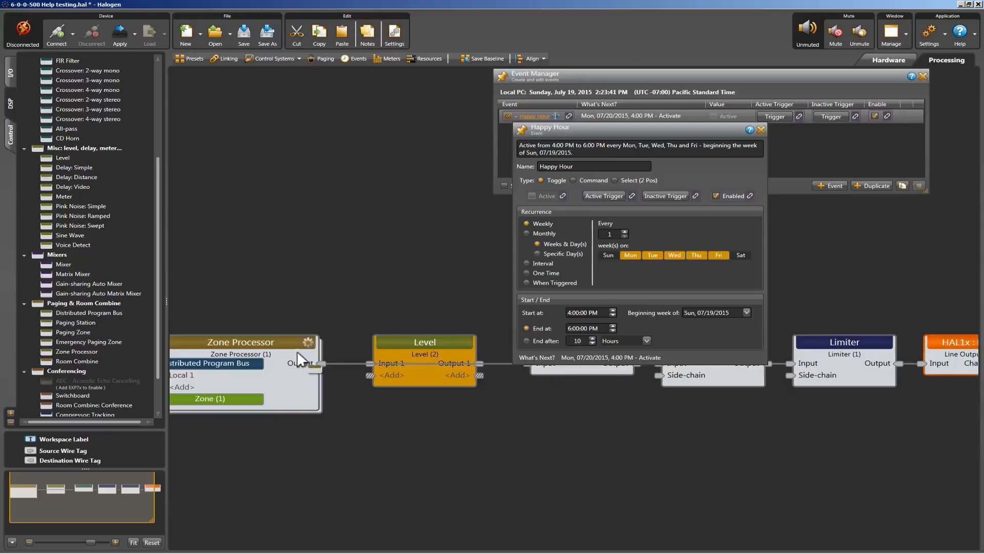
click(321, 360)
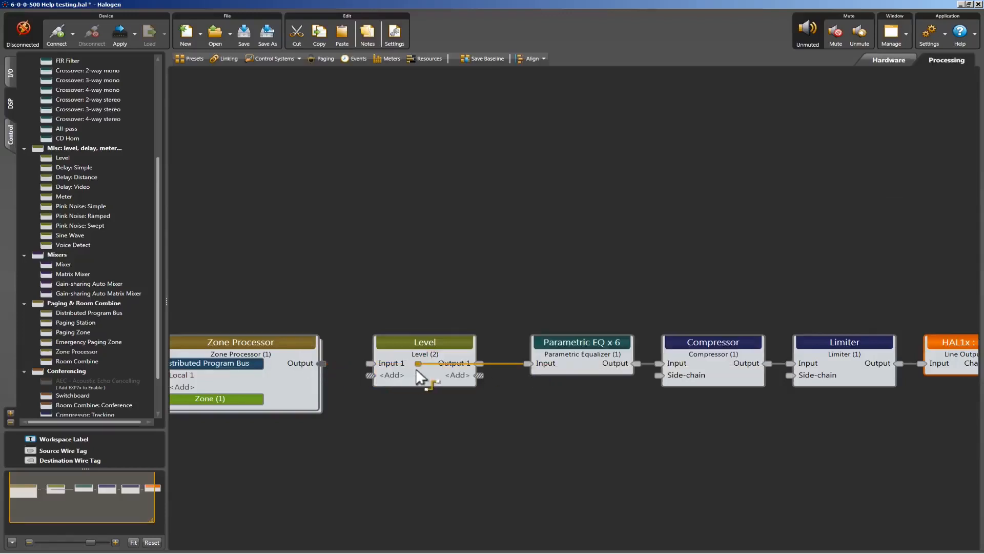
drag(416, 369, 474, 364)
drag(322, 360, 371, 363)
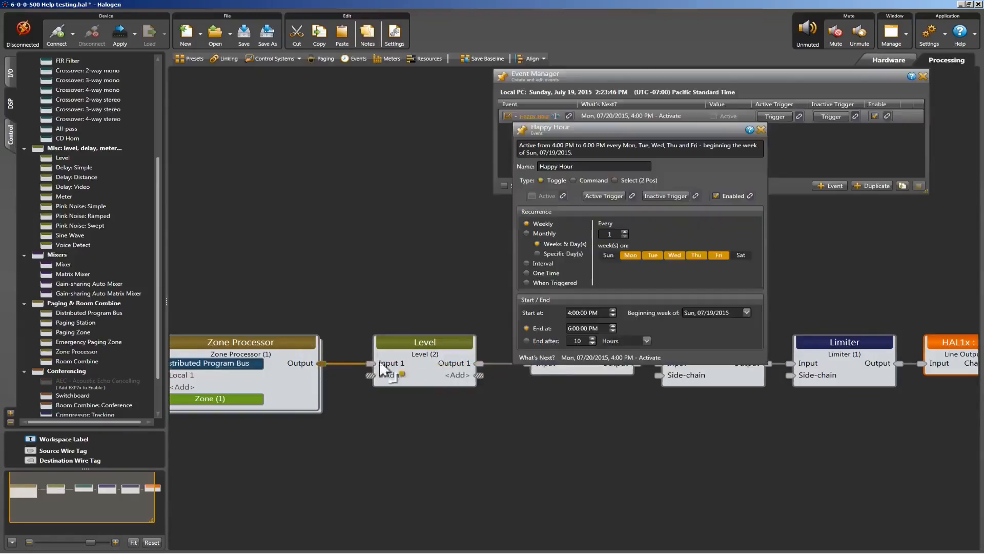
Step: Rename the new Level block "Happy Hour Level" and open its settings
double_click(413, 354)
text(Happy Hour)
text(Level)
key(Return)
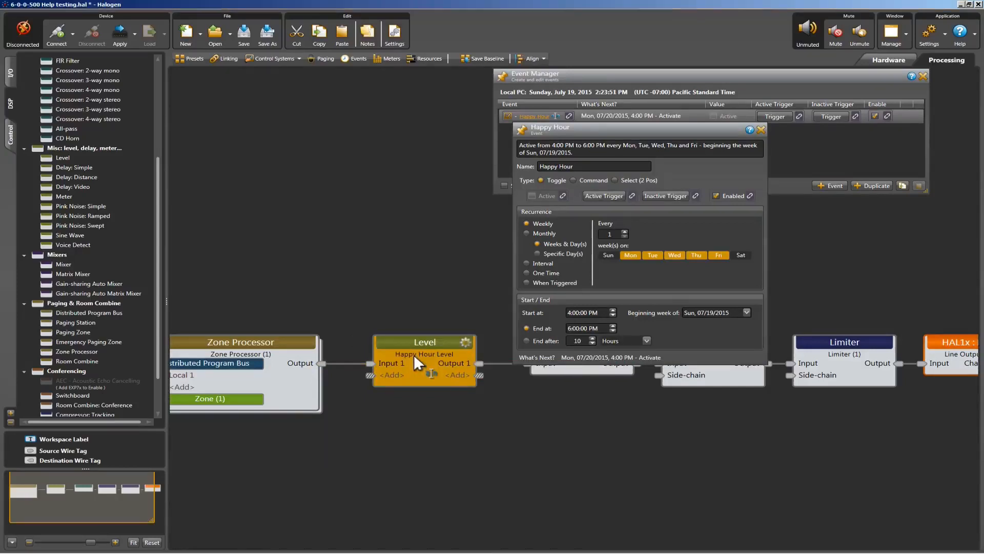
double_click(414, 343)
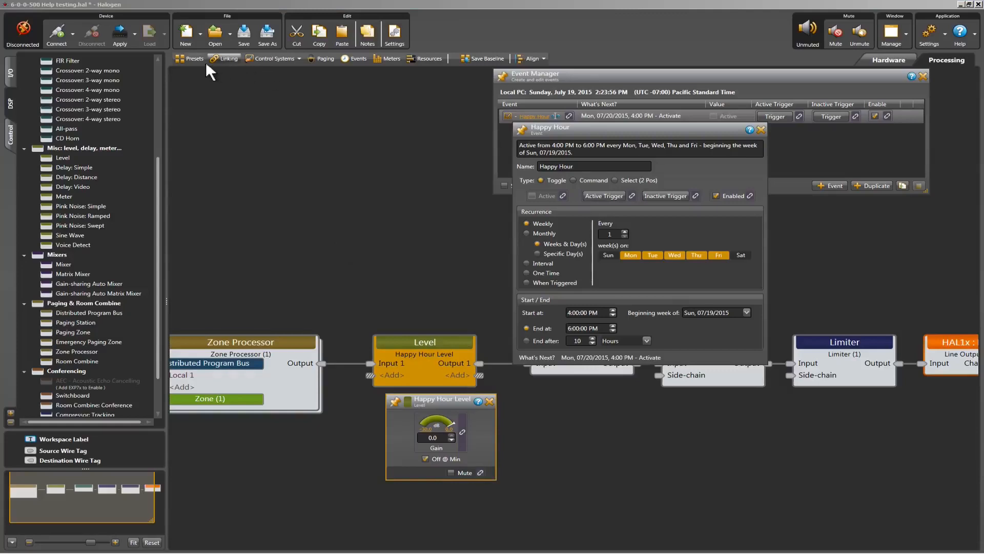
Step: Create a toggle preset named "Happy Hour"
click(188, 58)
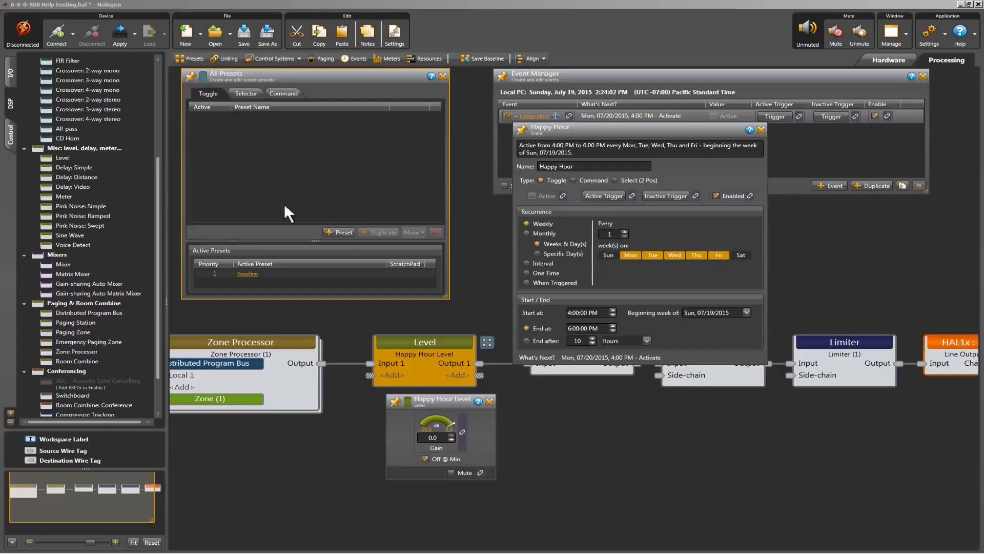
click(333, 232)
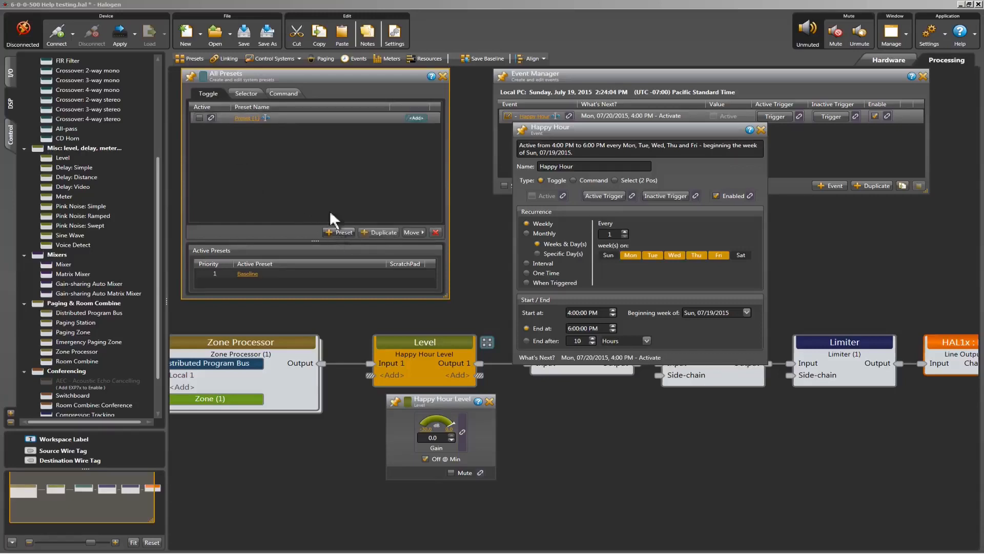
click(266, 118)
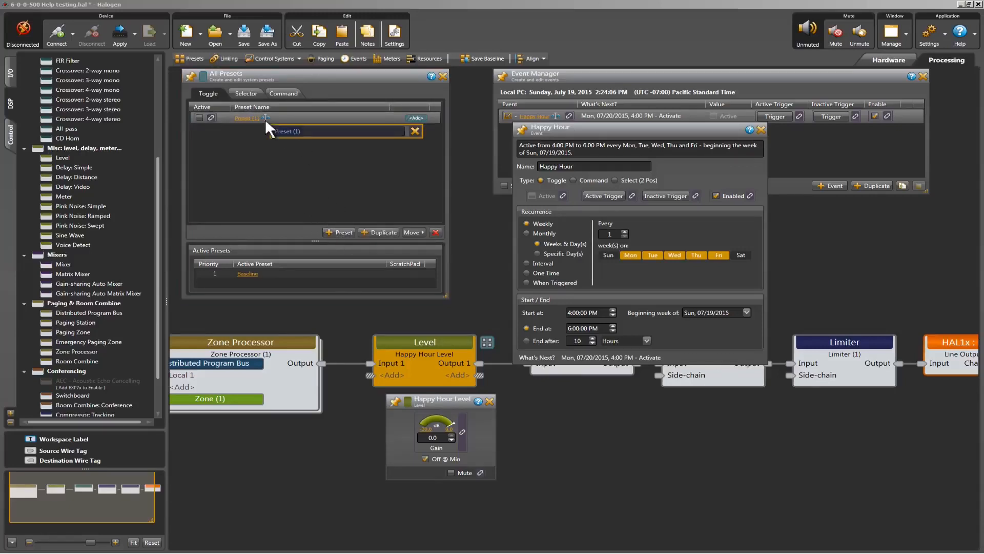
text(Happy Hour)
key(Return)
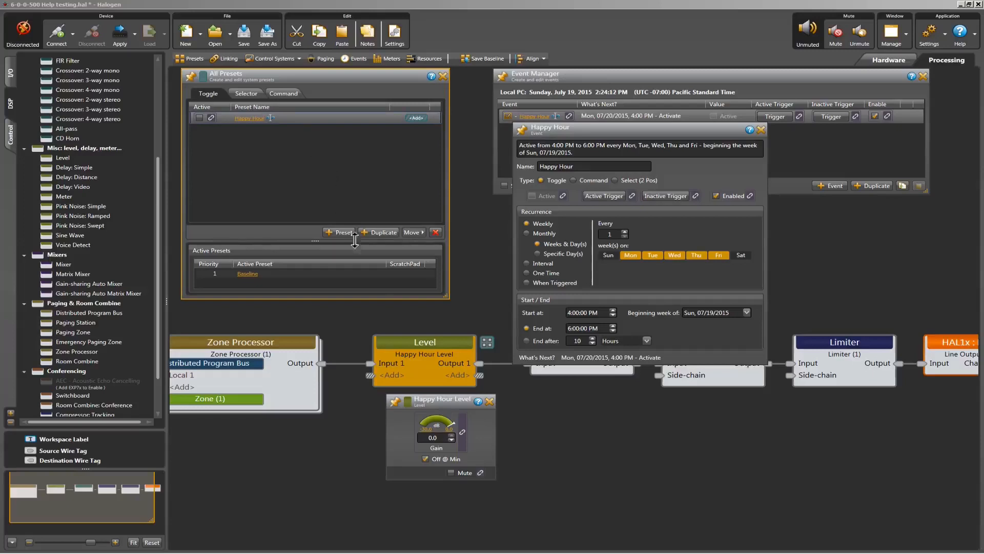
Step: Set the Happy Hour Level block's gain to -15 dB and save the block to the baseline
drag(408, 337, 430, 403)
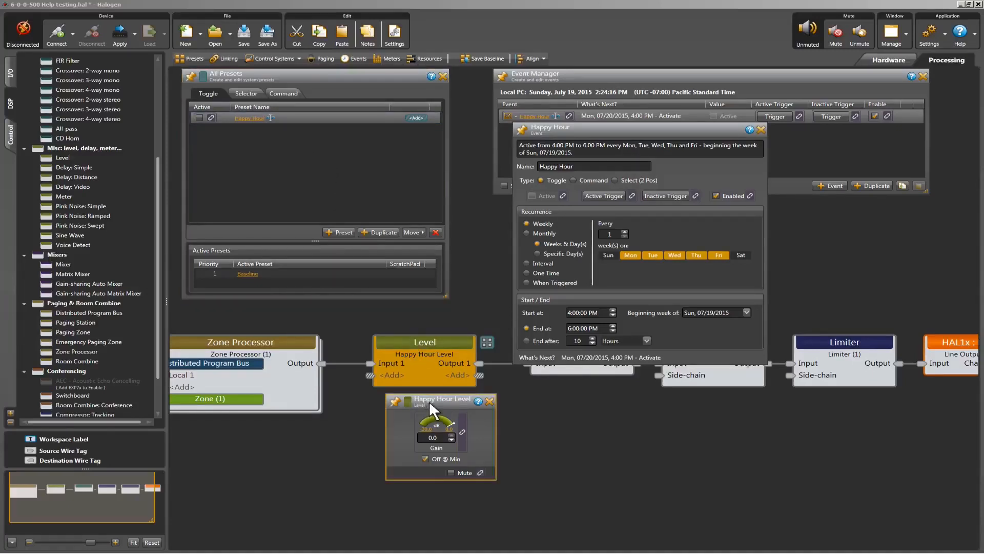
right_click(448, 430)
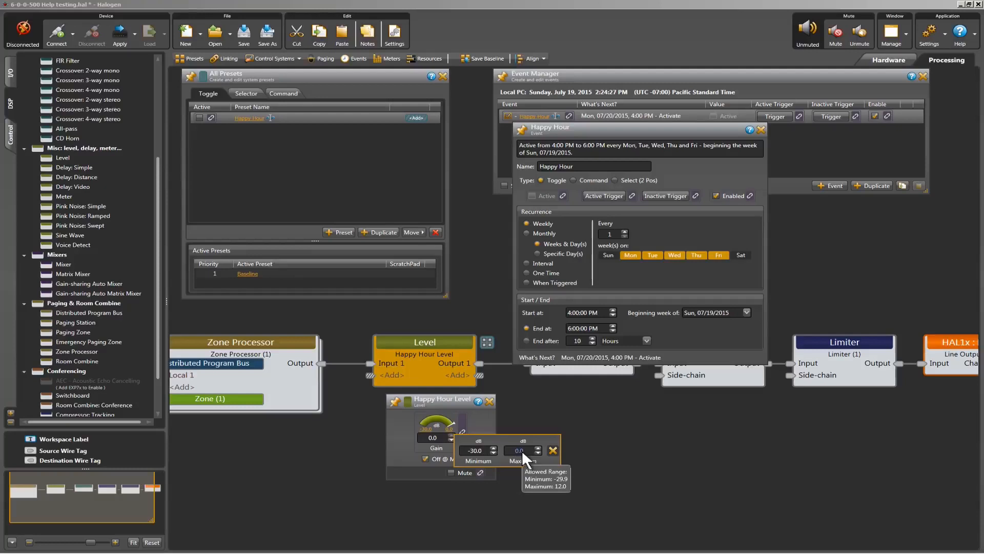
click(552, 449)
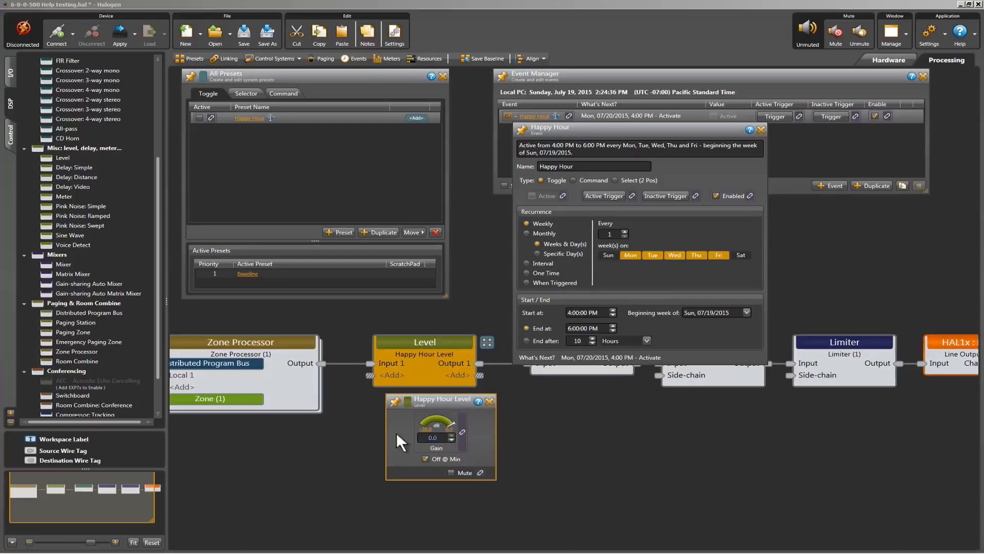
text(-15)
key(Return)
click(420, 344)
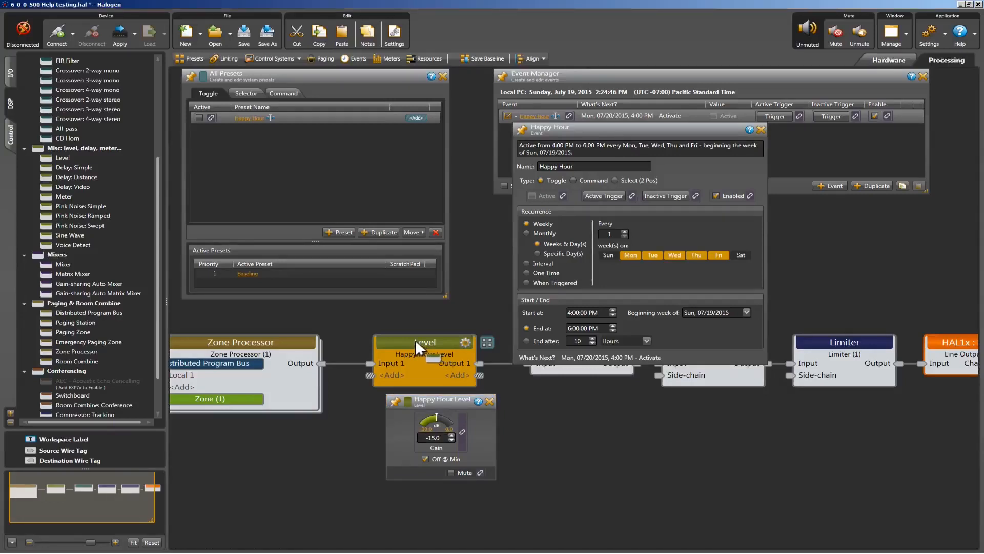
right_click(419, 349)
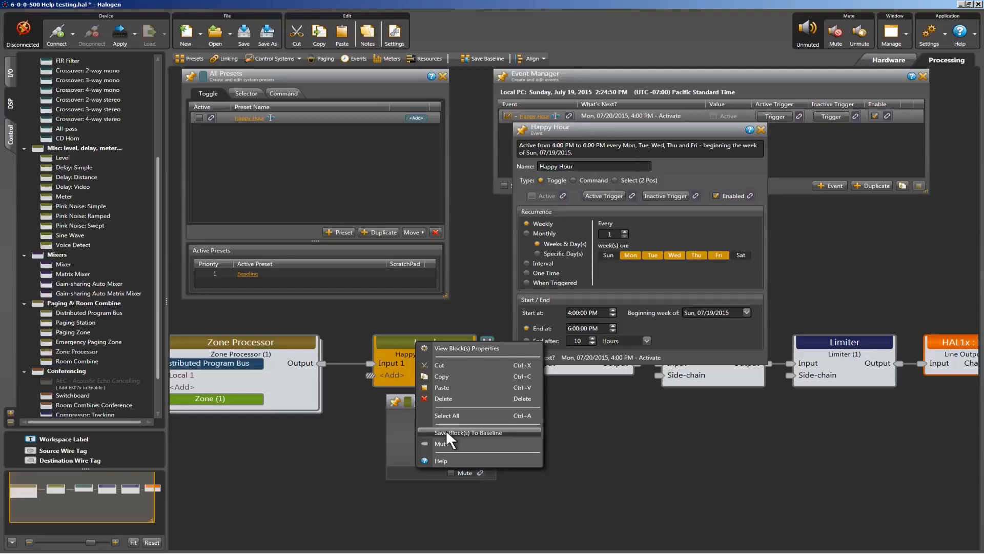
click(494, 432)
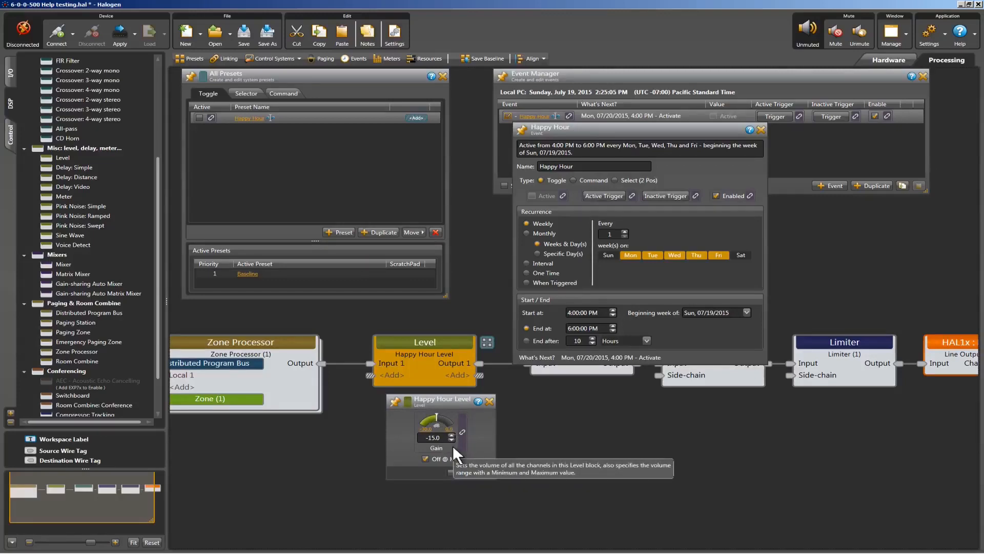
Step: Set the Happy Hour Level block's gain to -9 dB and add the block to the Happy Hour preset
click(408, 435)
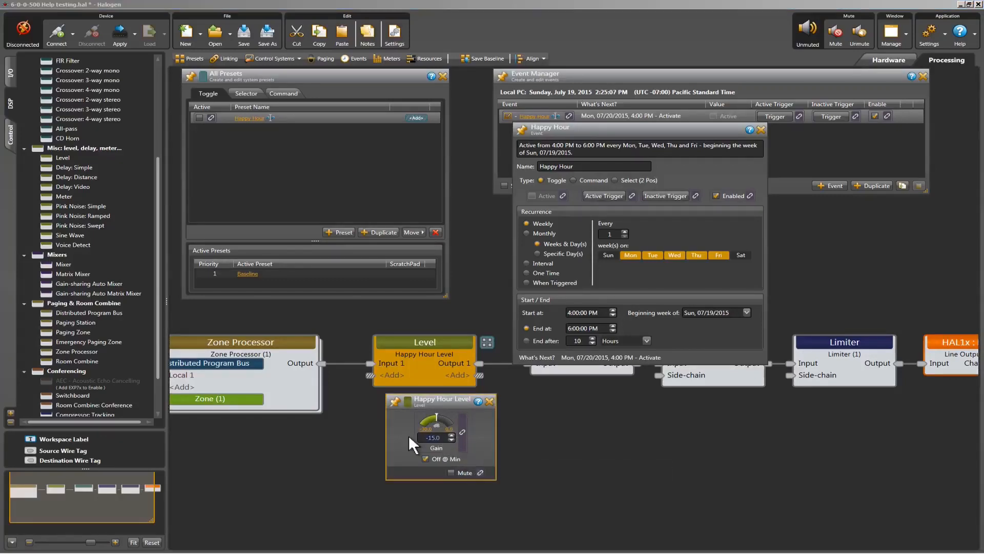
text(-9)
key(Return)
click(485, 343)
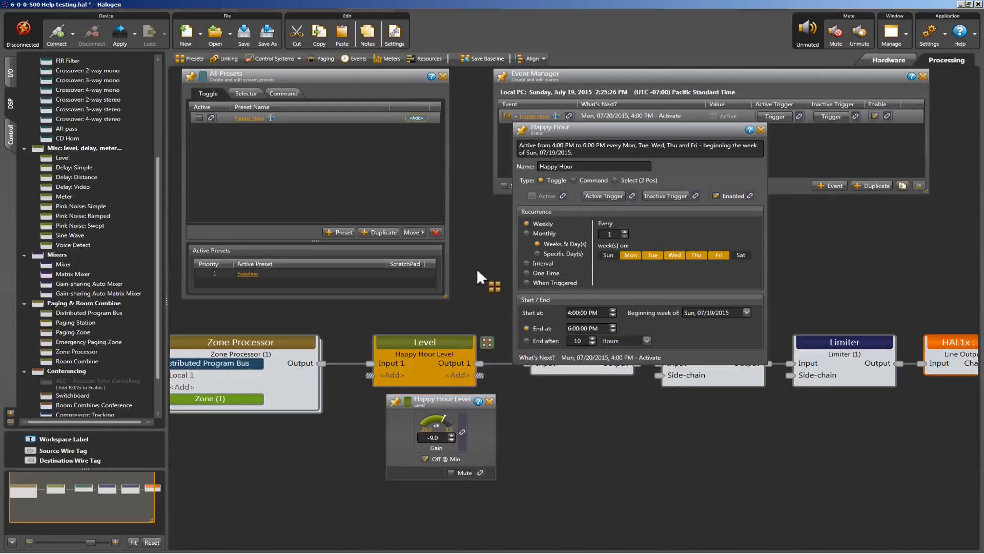
drag(427, 135, 416, 118)
Step: Rename the first Relay Out control of the HAL1x "Happy Hour Switch"
click(10, 136)
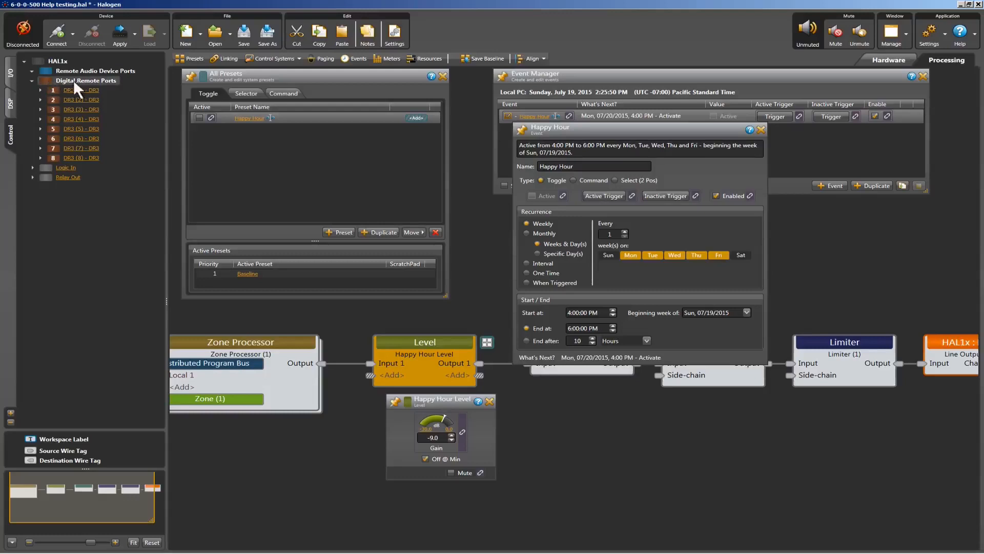
click(32, 80)
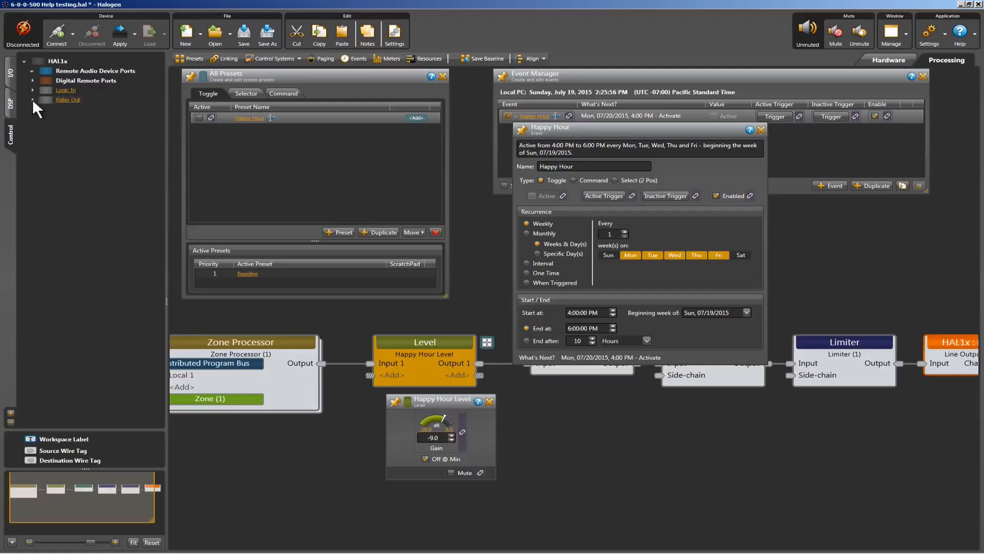
click(33, 100)
click(102, 110)
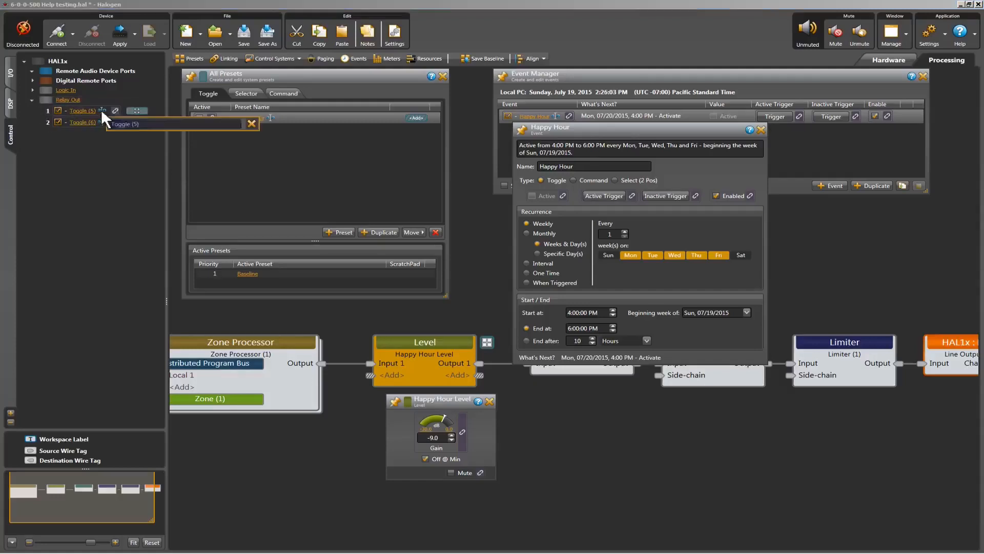
text(Happy Hour Switch)
key(Return)
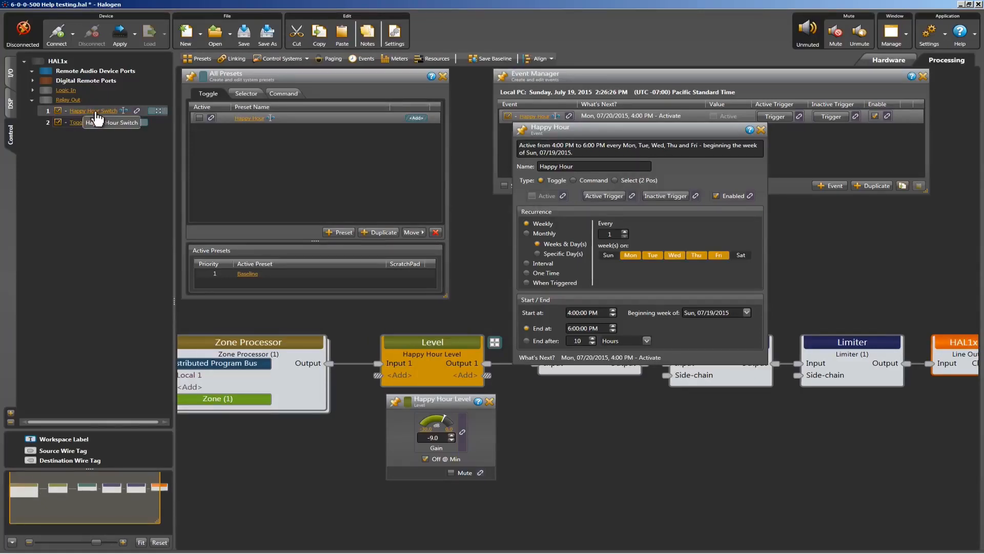
Step: Turn on the Happy Hour Switch relay, add it to the Happy Hour preset and check the preset's contents
drag(101, 115, 114, 157)
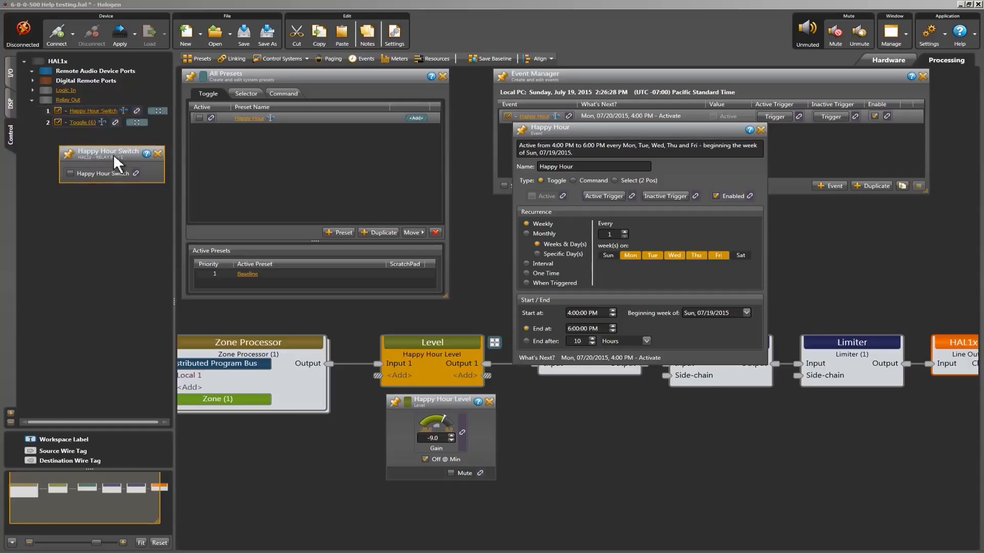
click(70, 172)
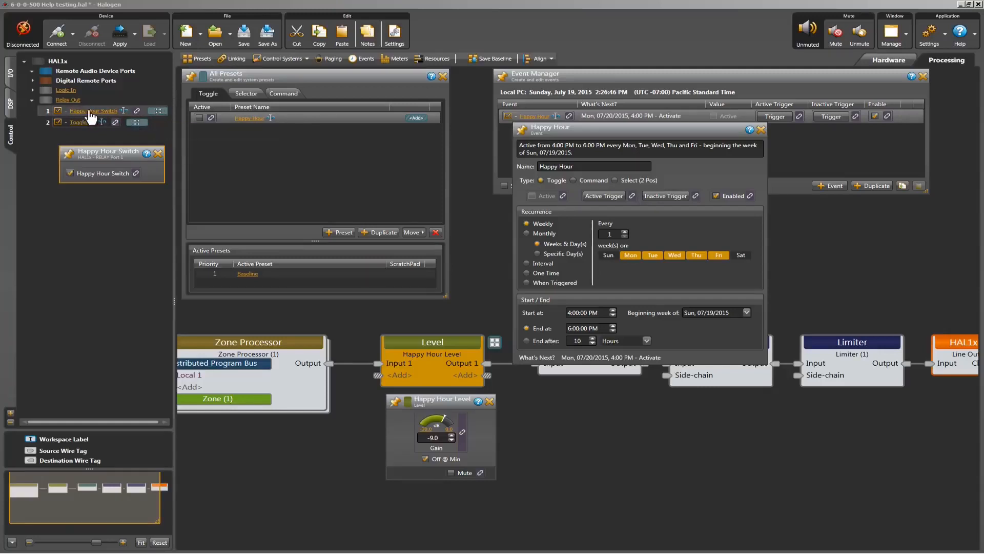
click(158, 111)
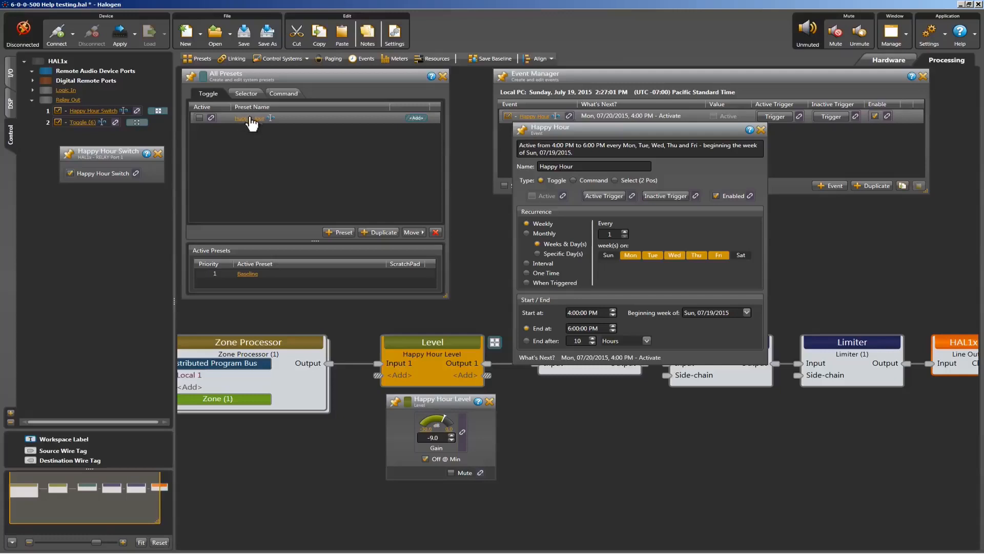
click(250, 119)
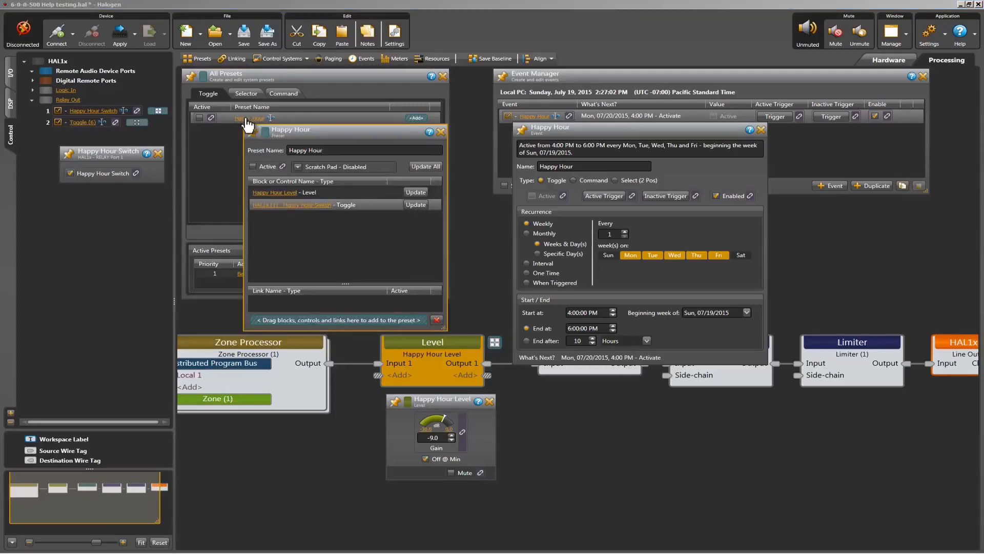
click(366, 207)
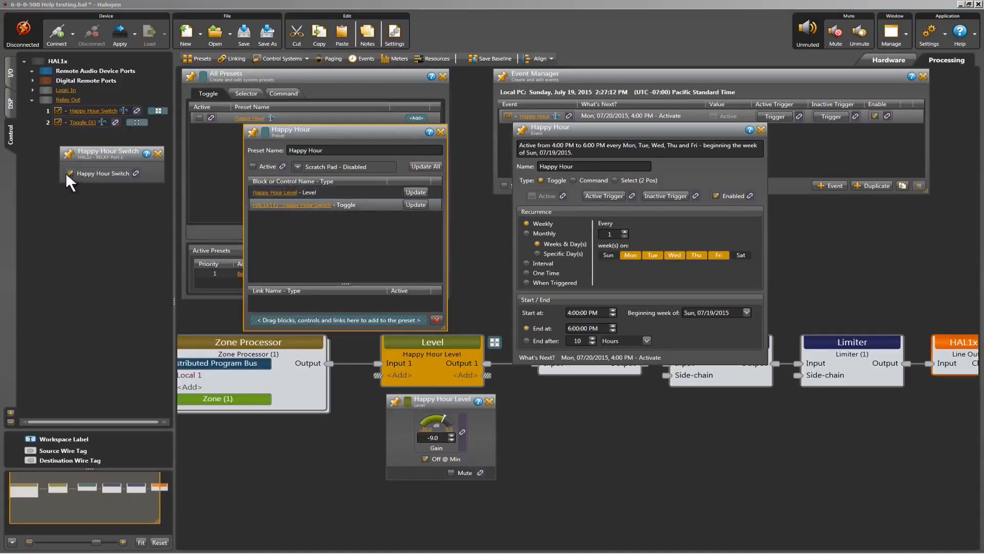
click(440, 132)
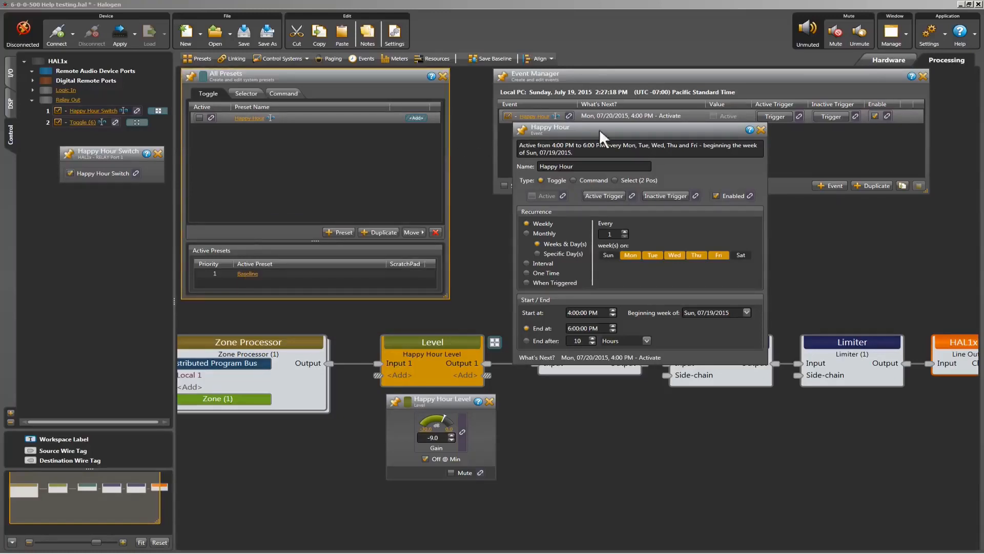
Step: Link the Happy Hour preset's active state to the Happy Hour event's Active control, naming the link "Toggle Link - Happy Hour"
click(621, 73)
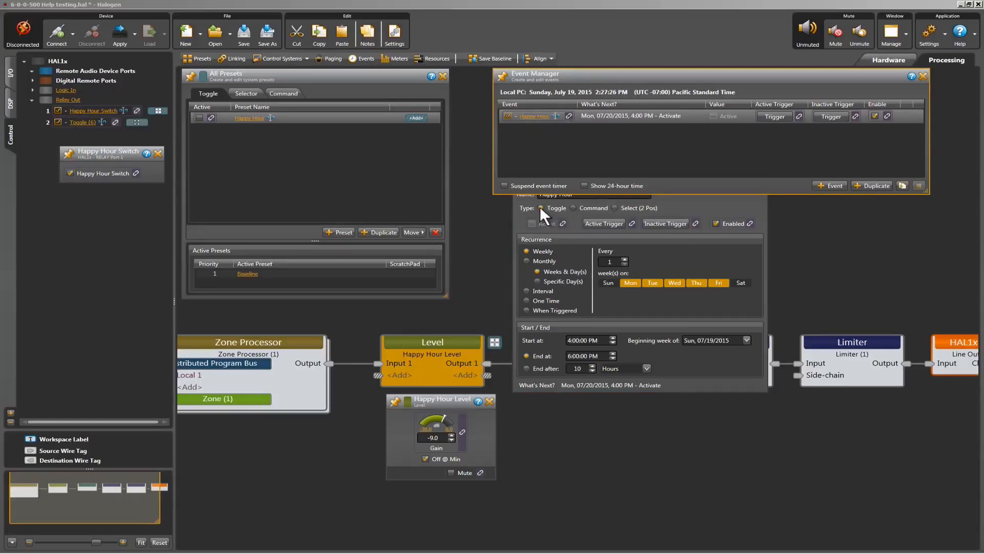
click(212, 117)
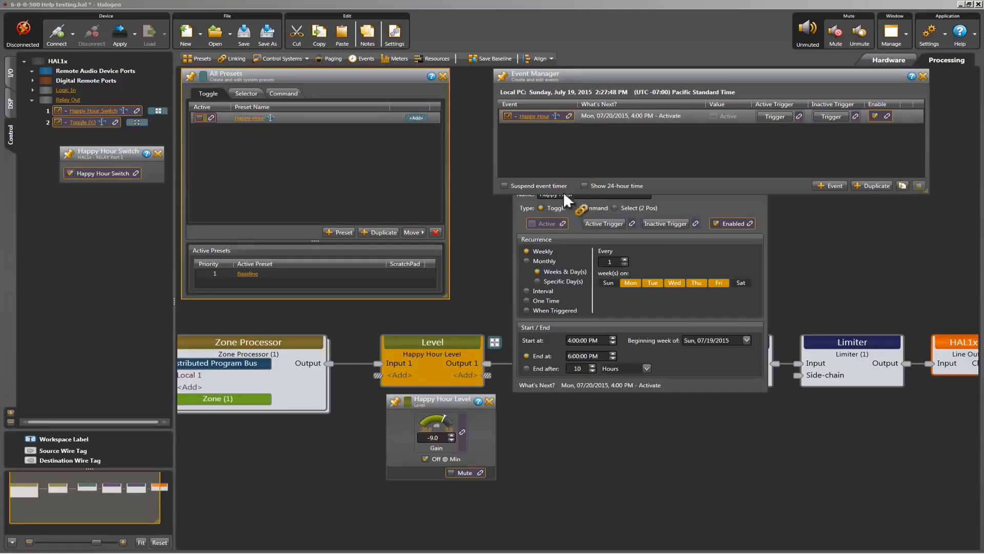
click(563, 223)
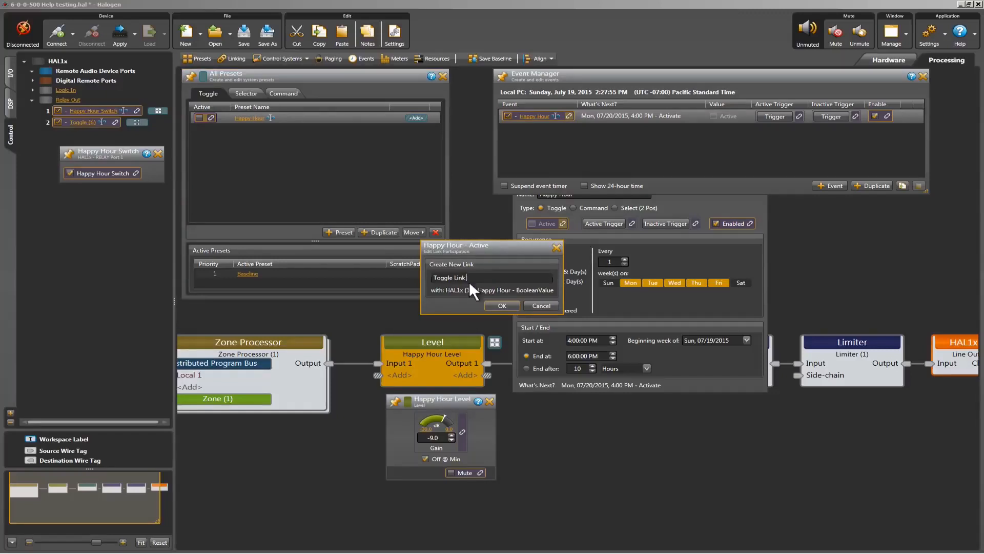
key(BackSpace)
text(- Happy Hour)
click(502, 305)
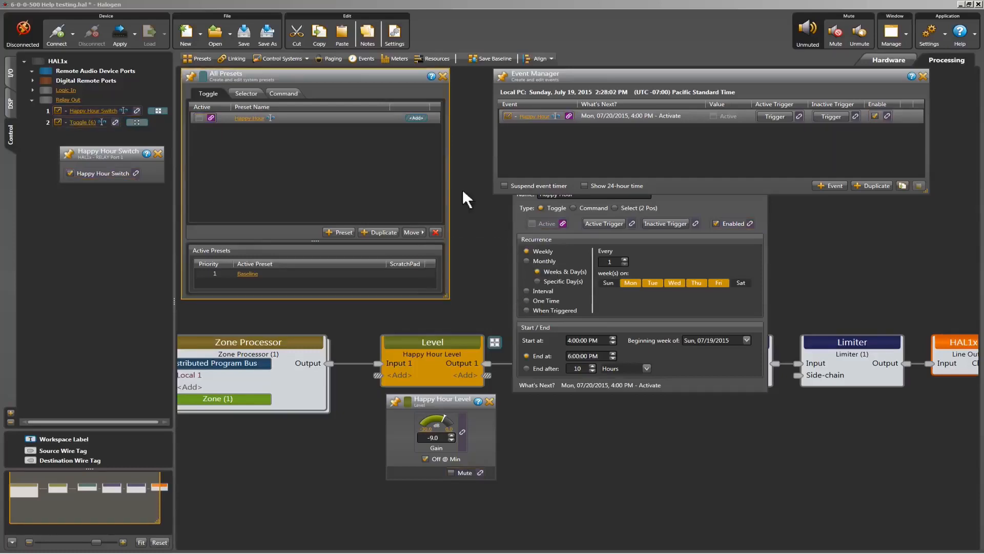
Step: Test the Happy Hour event by firing its active and inactive triggers alternately, two times each
click(514, 215)
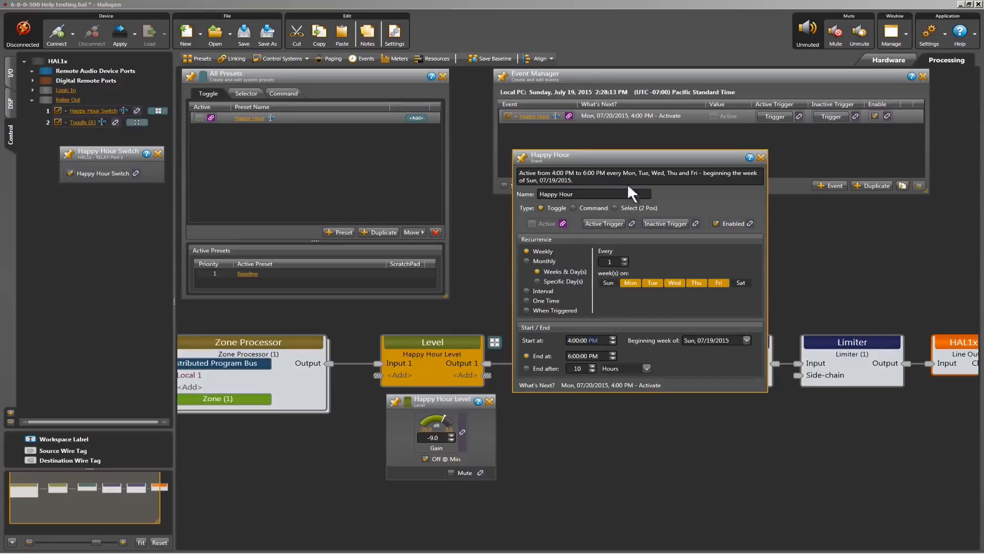
click(611, 222)
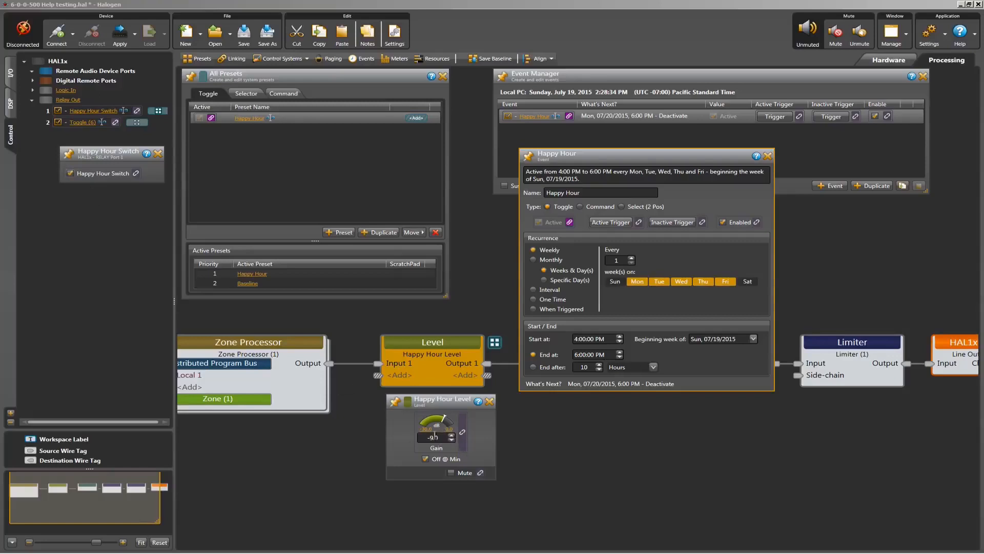
click(674, 222)
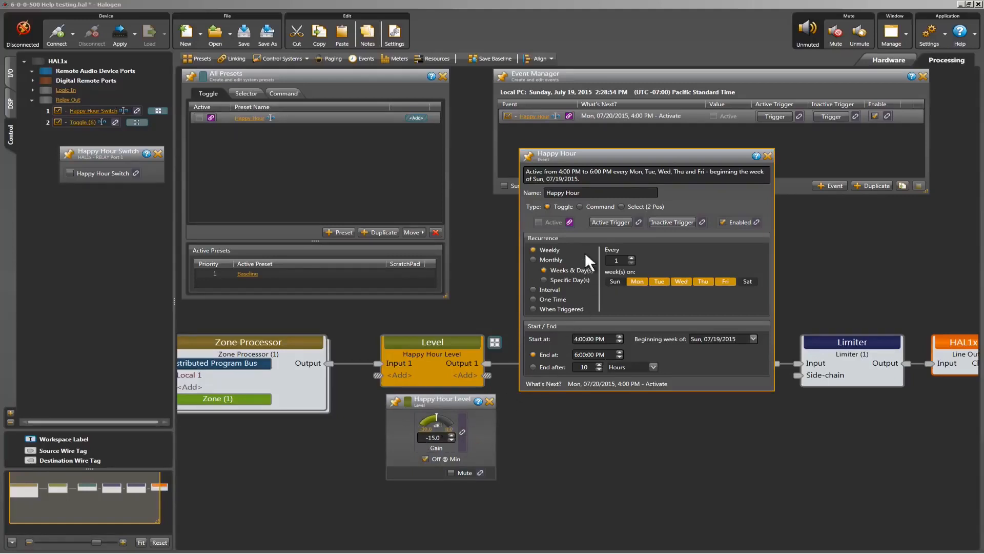
click(618, 223)
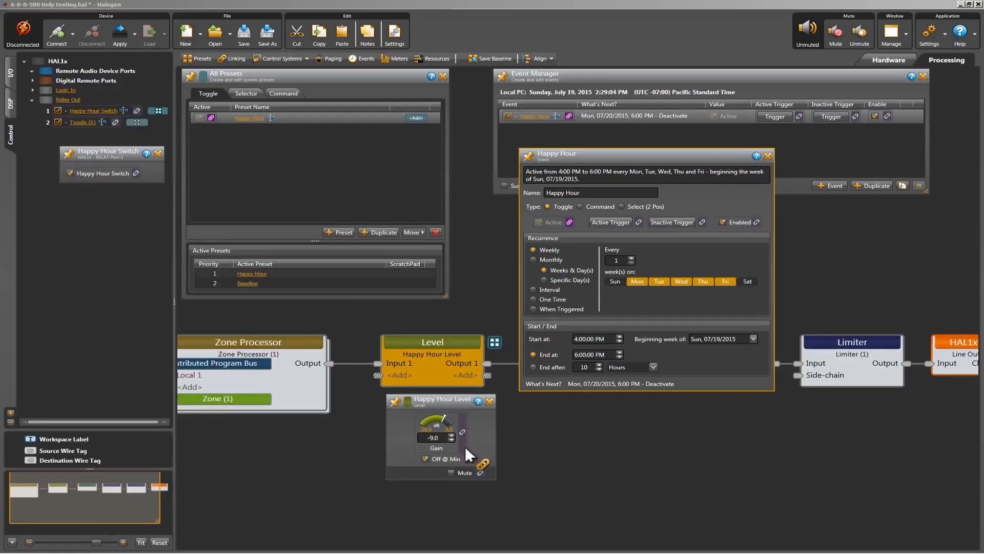
click(665, 223)
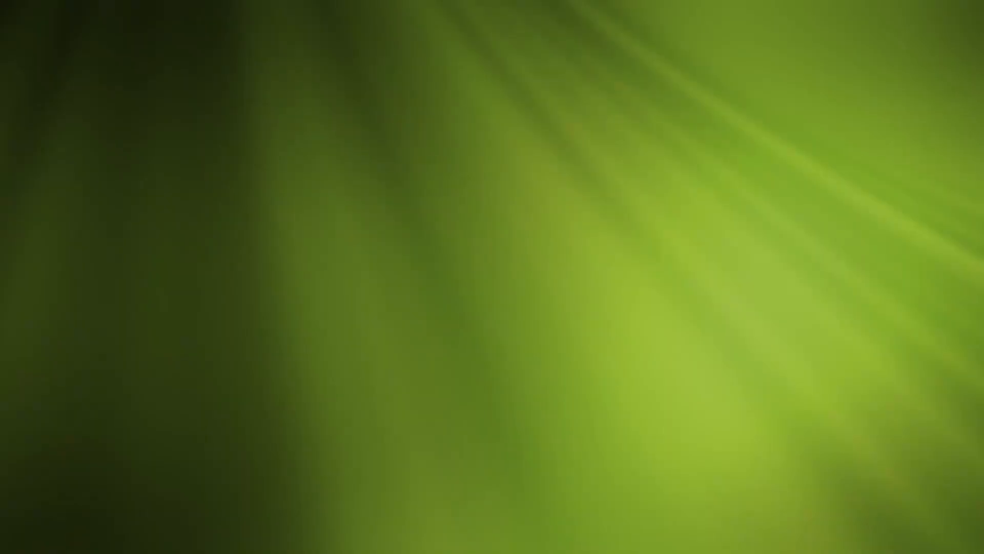